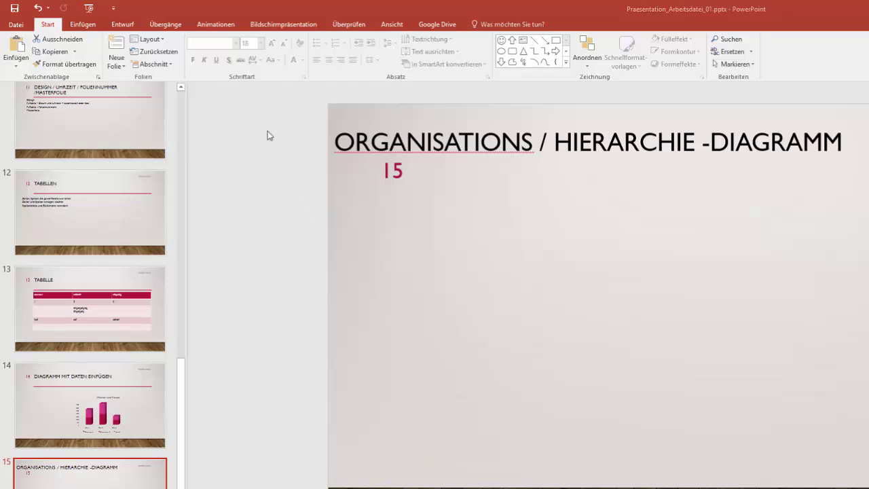
Step: Insert an Organigramm SmartArt from the Hierarchie category onto slide 15
click(84, 27)
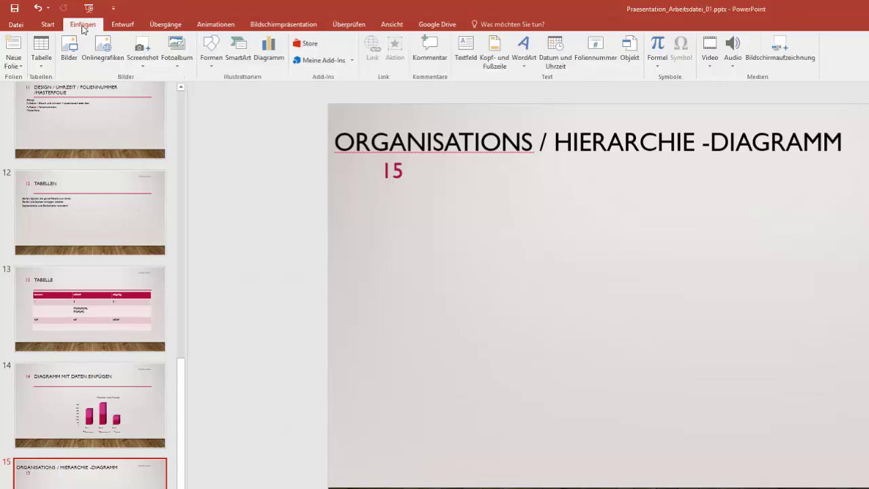
click(240, 55)
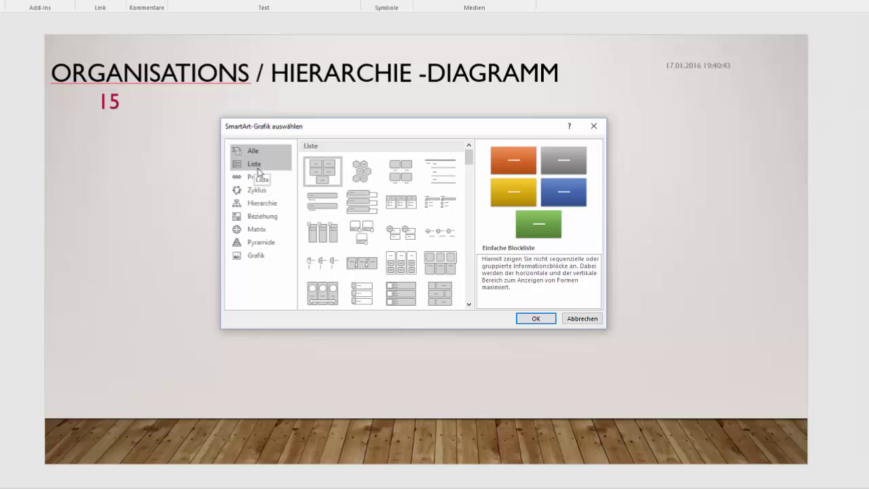
click(258, 171)
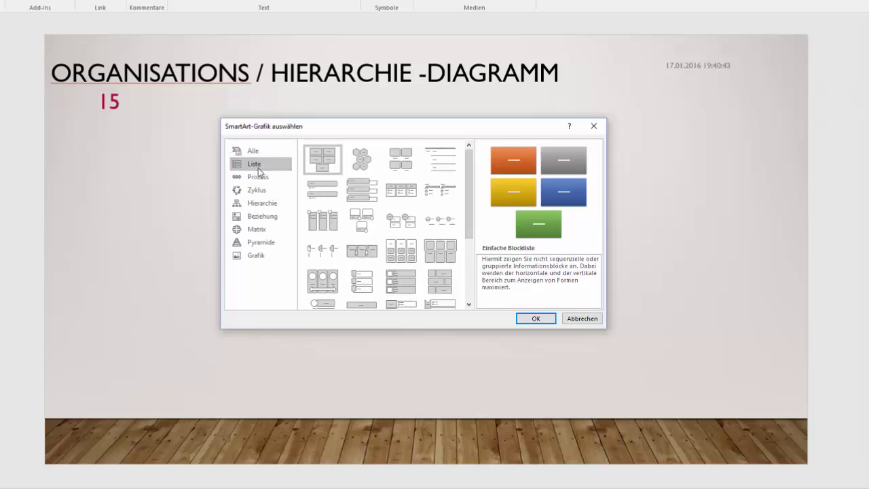
click(258, 178)
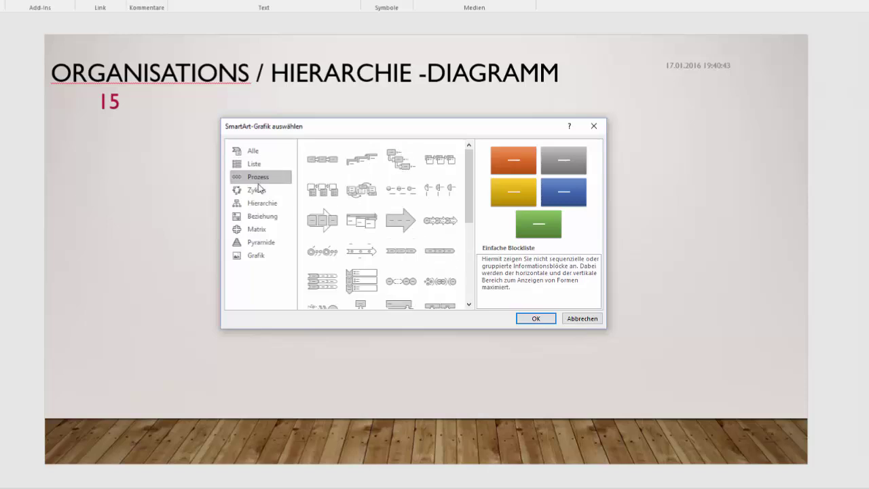
click(260, 207)
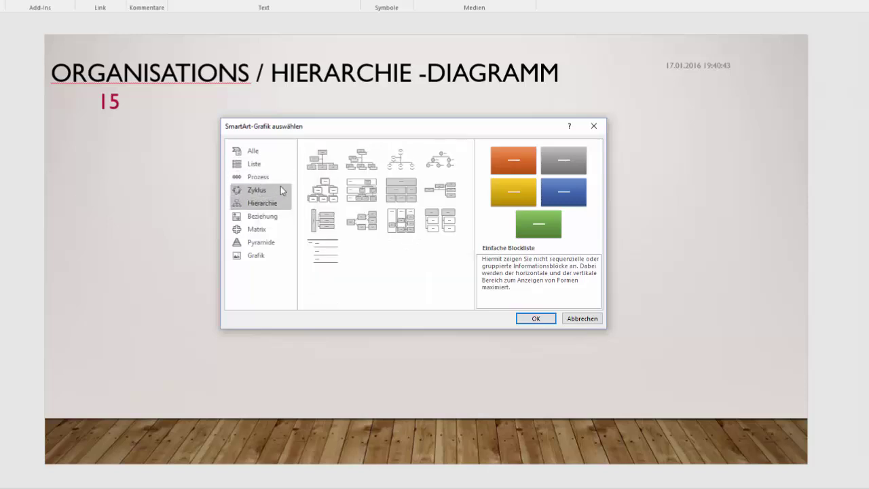
click(331, 161)
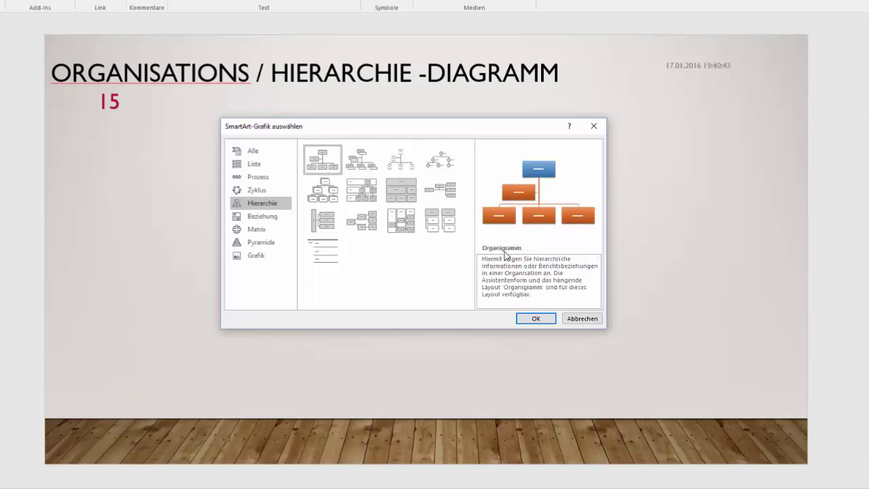
click(530, 317)
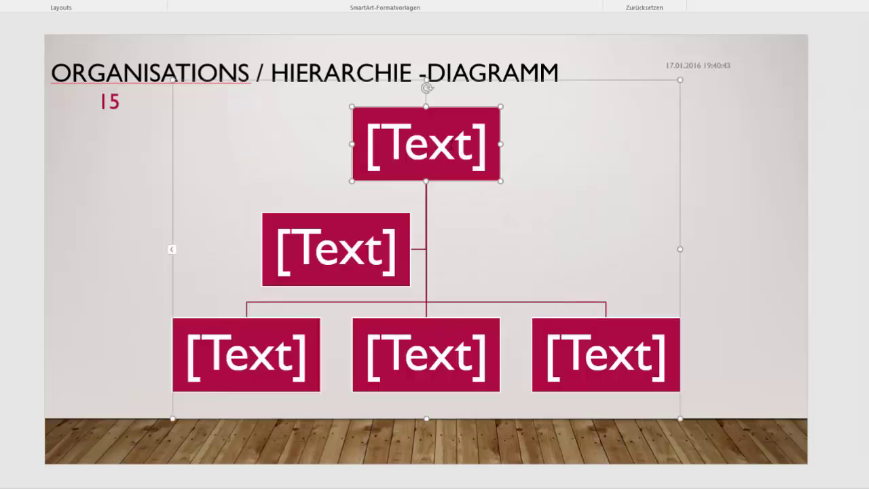
Step: Label the top box König and the side box Bischof
click(450, 146)
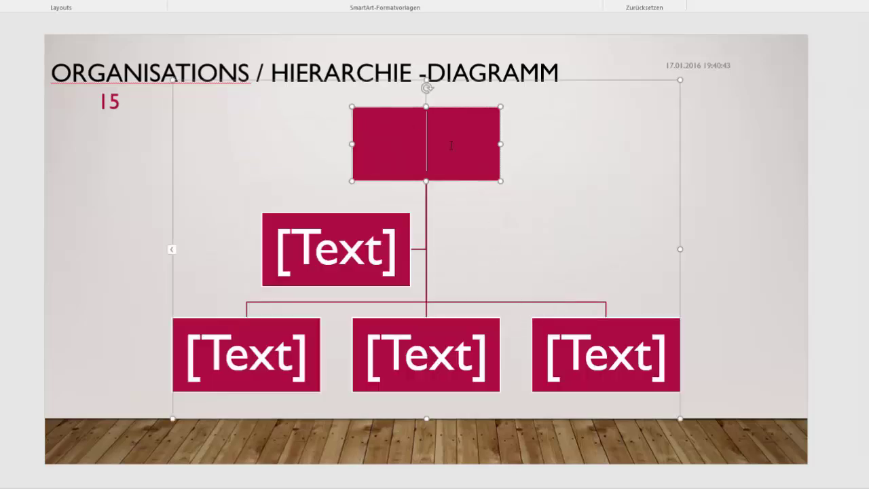
text(K)
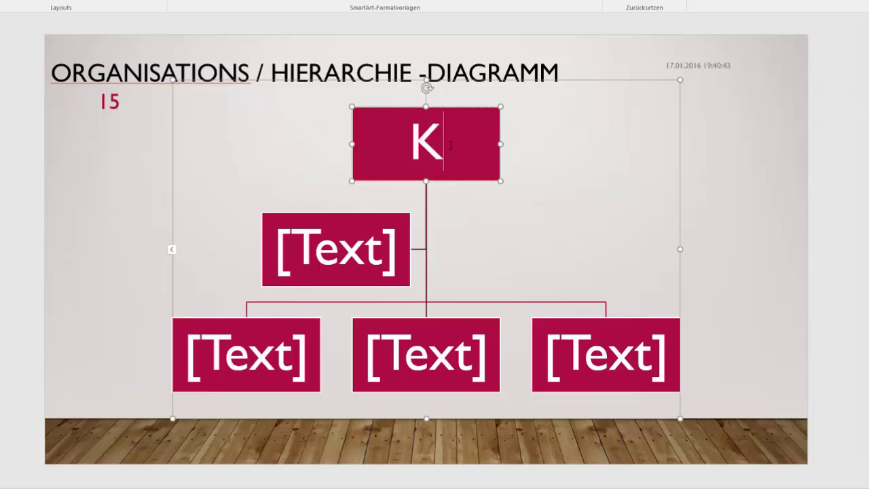
text(önig)
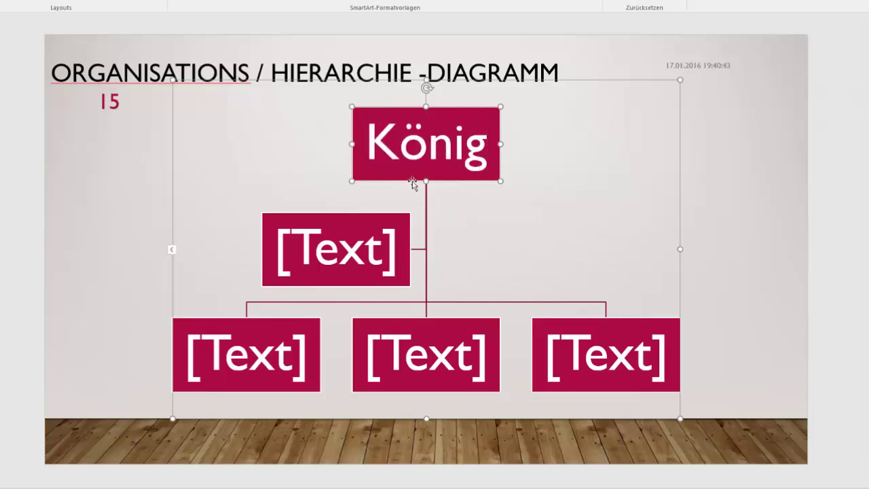
click(343, 243)
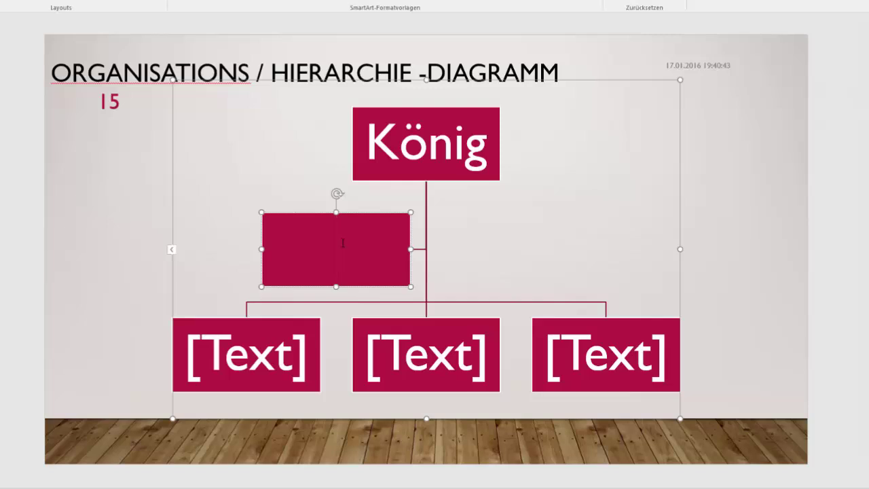
text(Bischof)
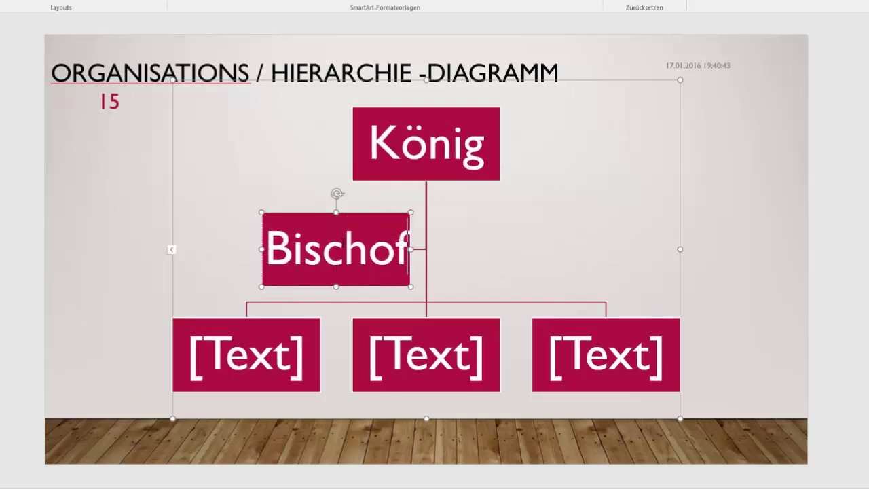
Step: Label the three lower boxes Bauer, Arbeiter and Handwerker
click(259, 361)
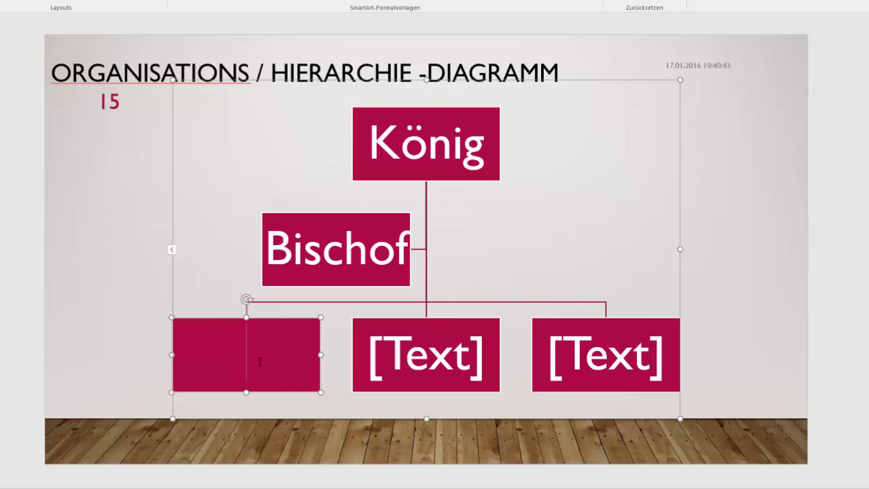
text(Bauer)
key(Return)
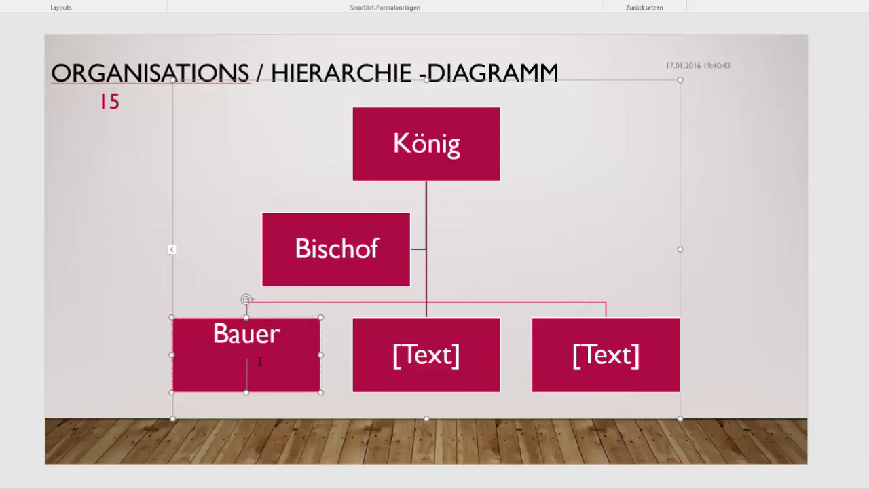
key(BackSpace)
click(395, 349)
text(A)
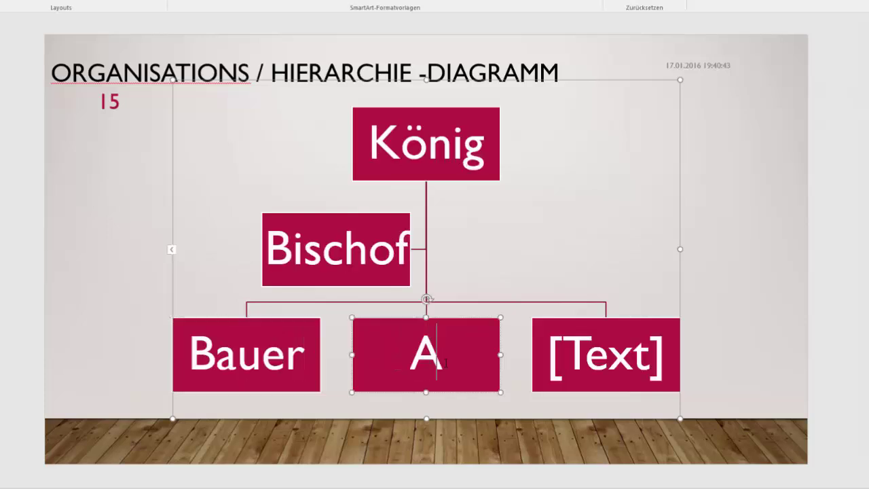
text(rbeiter)
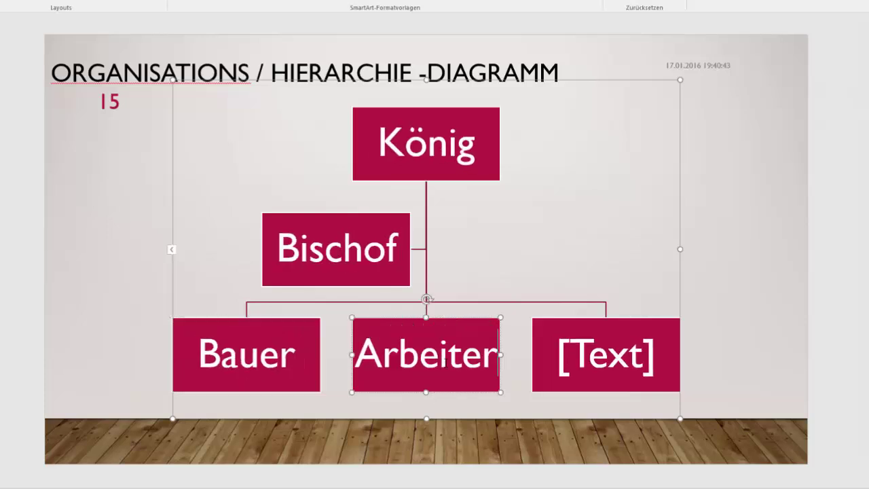
click(600, 367)
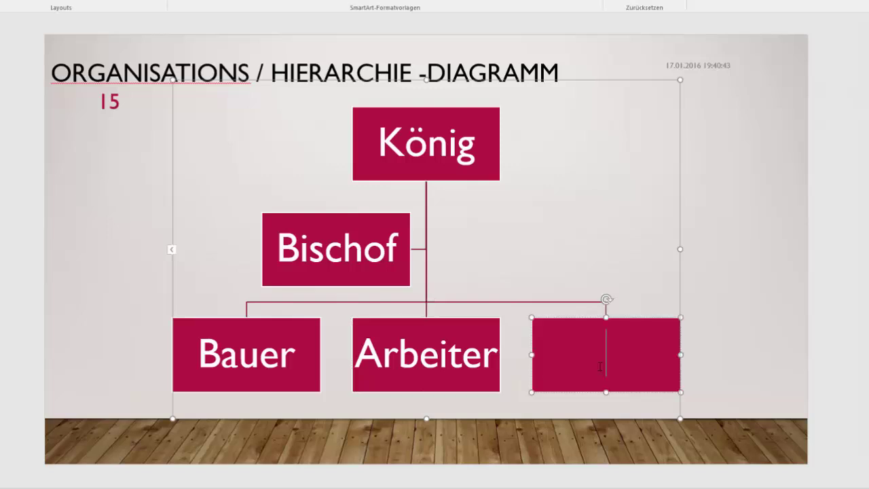
text(Handwerk)
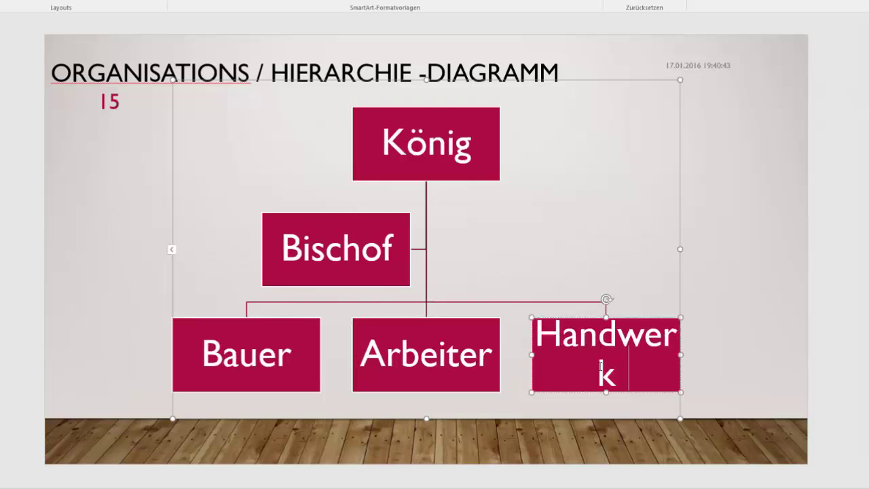
text(er)
Step: Deselect the Bischof box, then select it again
click(364, 259)
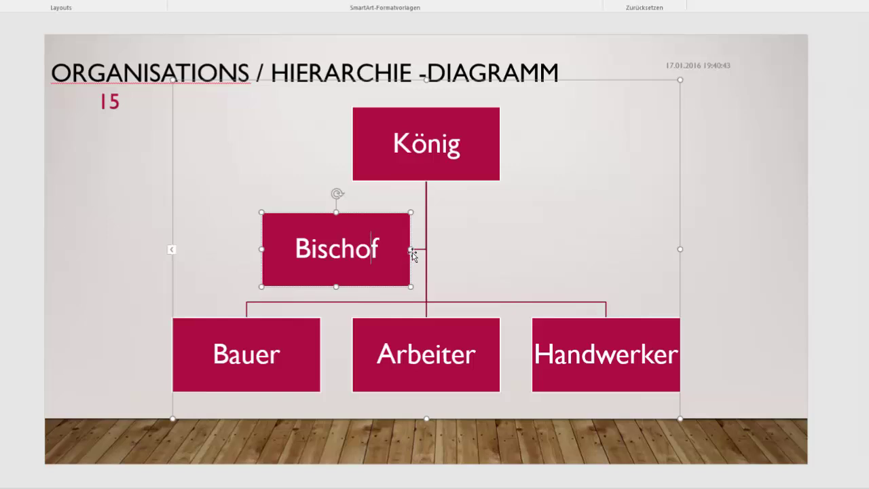
click(418, 257)
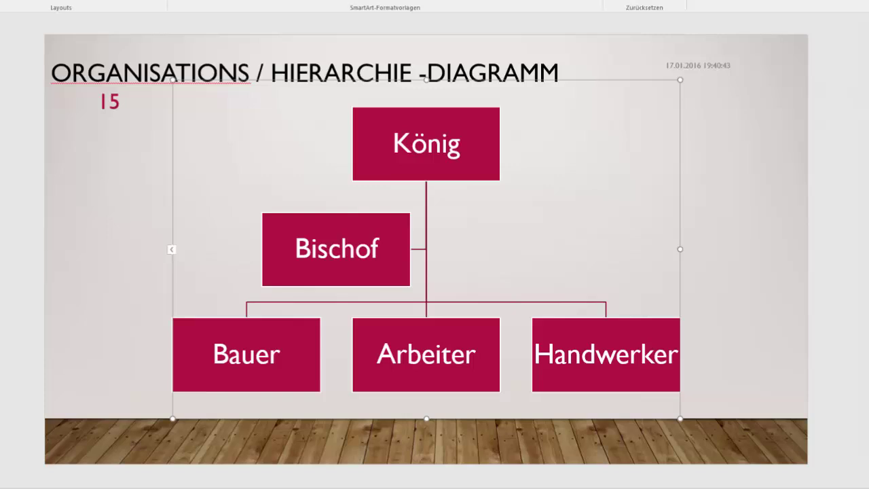
click(380, 271)
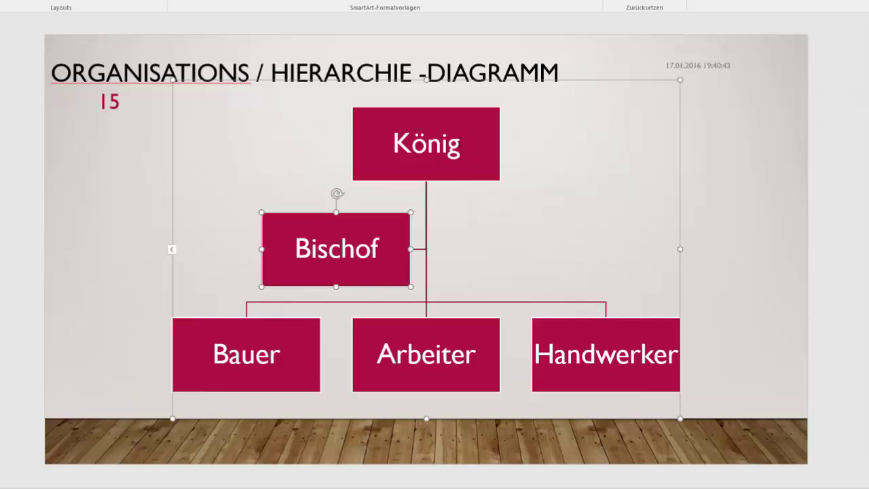
Step: Add a shape after König with Form danach hinzufügen and label it Fürst
click(465, 110)
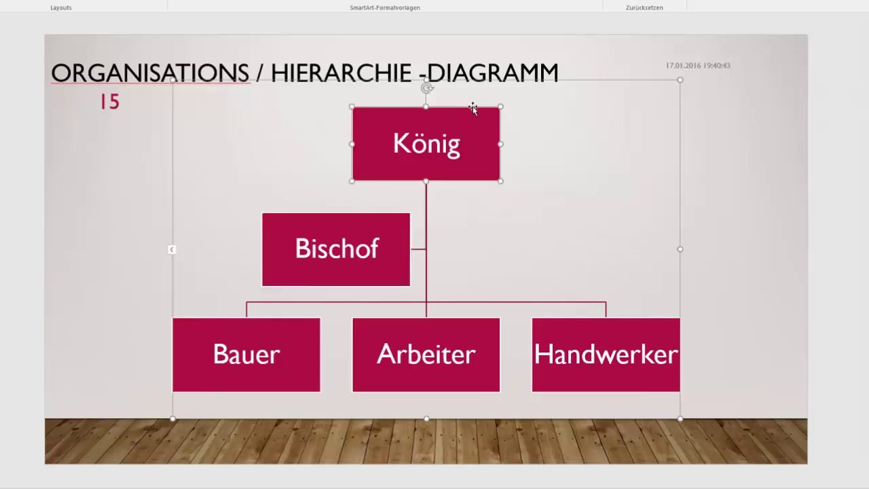
right_click(473, 108)
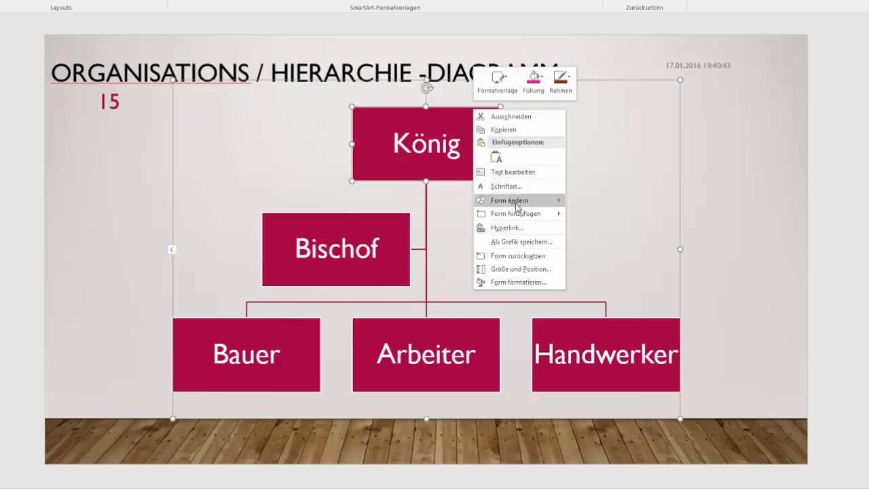
mouse_move(515, 203)
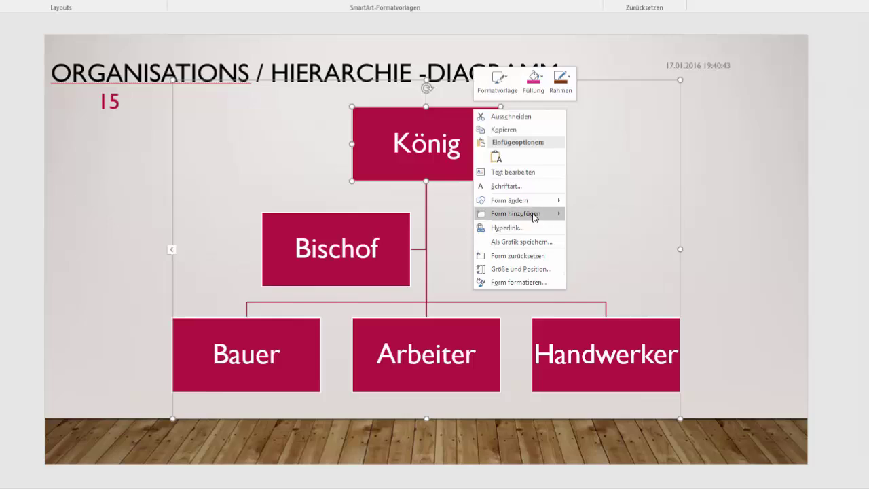
mouse_move(535, 217)
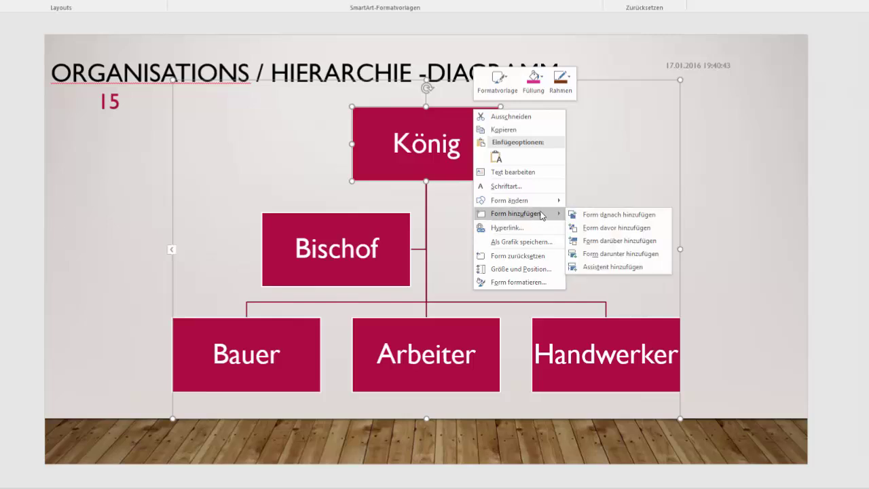
click(596, 216)
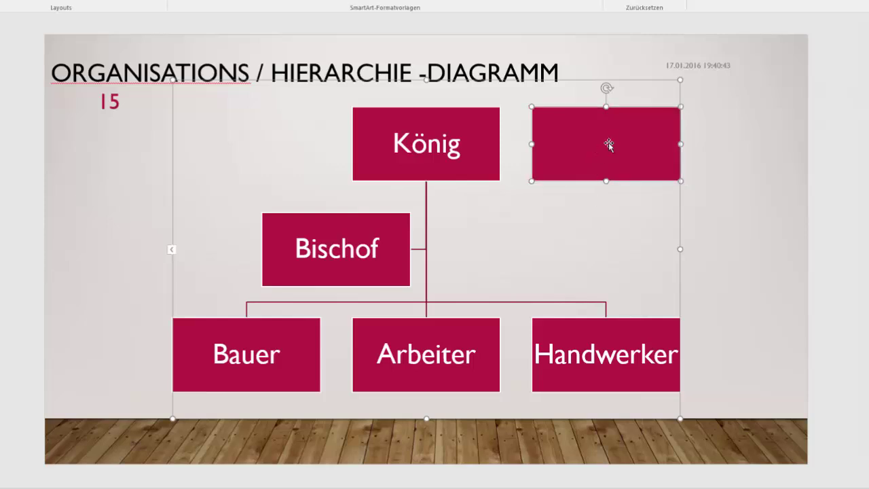
text(F)
text(ürst)
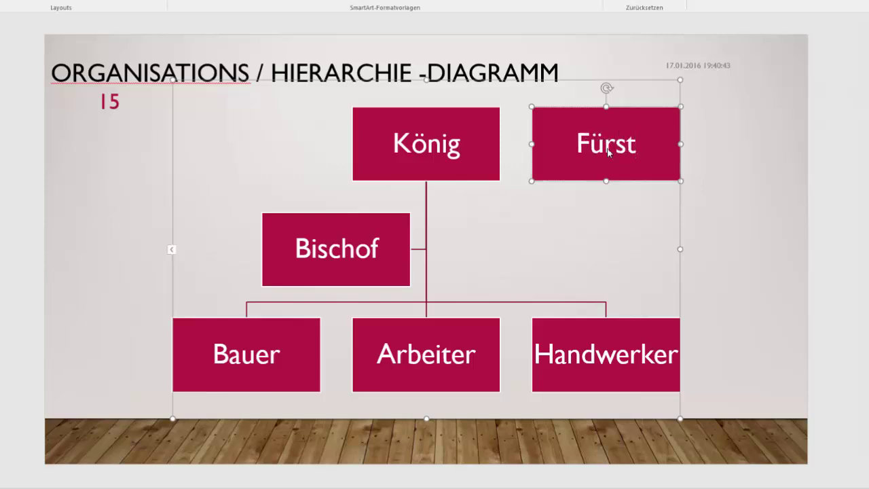
Step: Add a shape beneath Fürst with Form darunter hinzufügen and label it Ritter
right_click(571, 179)
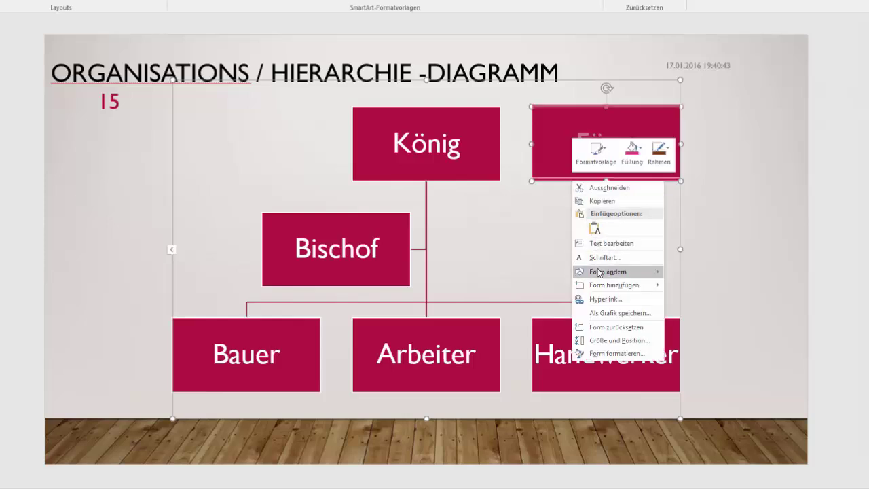
mouse_move(593, 289)
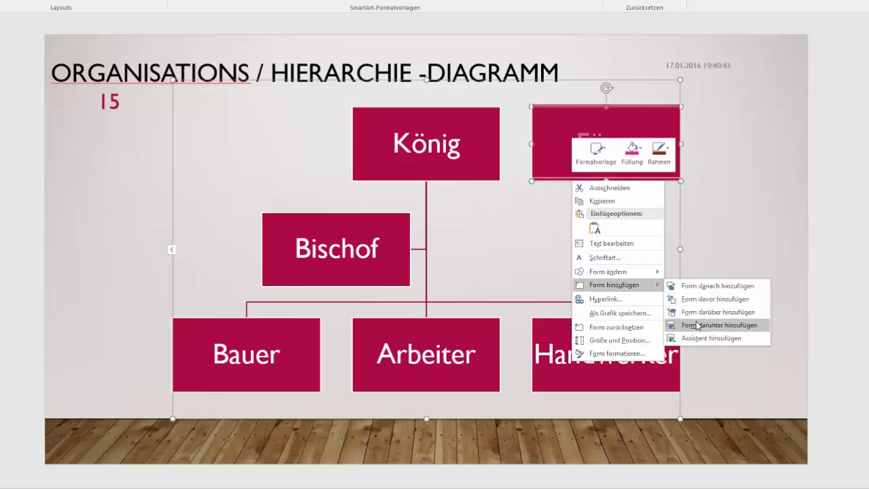
click(688, 328)
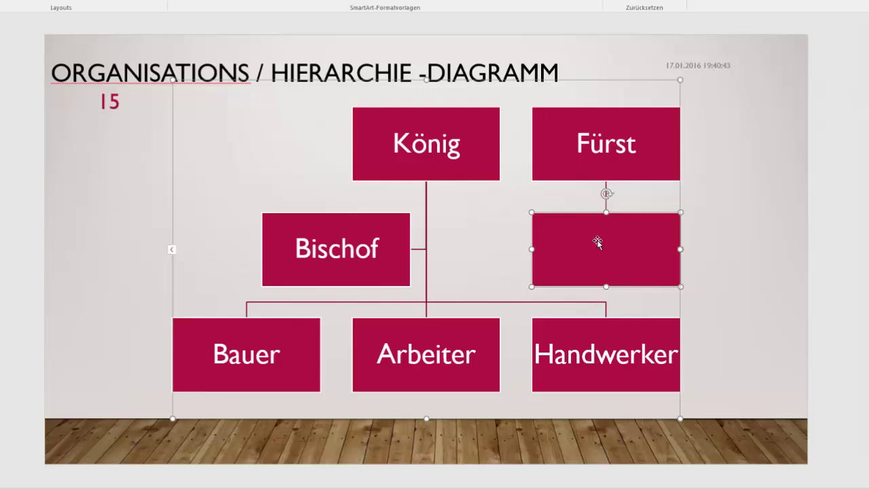
text(Ritte)
text(r)
Step: Reselect the Ritter box and nudge it slightly into place
click(426, 240)
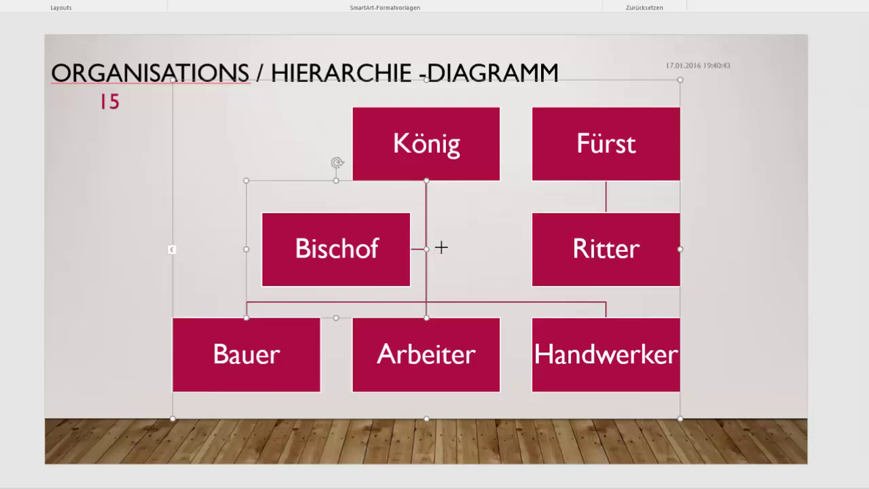
click(587, 251)
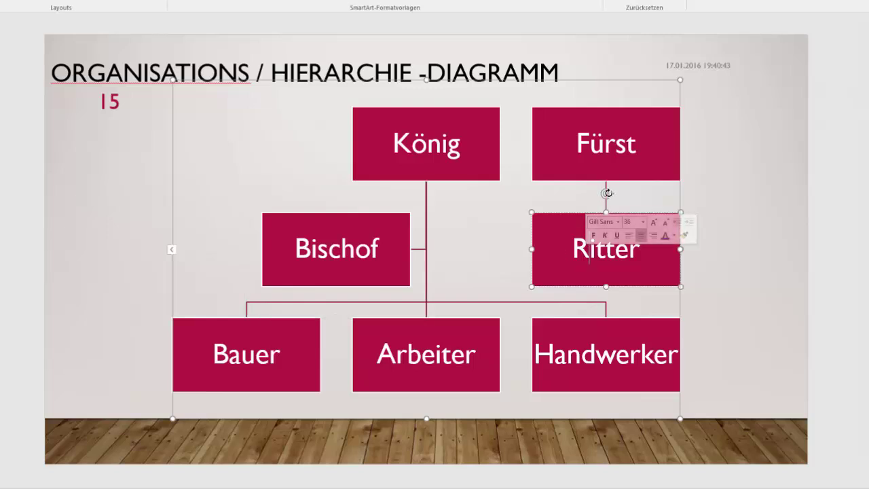
mouse_move(608, 193)
mouse_down()
mouse_move(553, 196)
mouse_move(606, 195)
mouse_up()
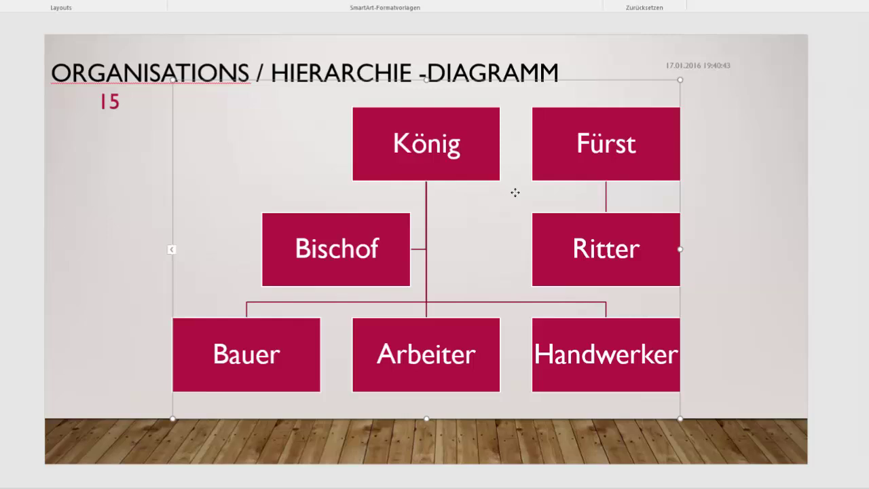
Step: Apply the last tilted 3D SmartArt style and drag the org chart higher on the slide
click(597, 1)
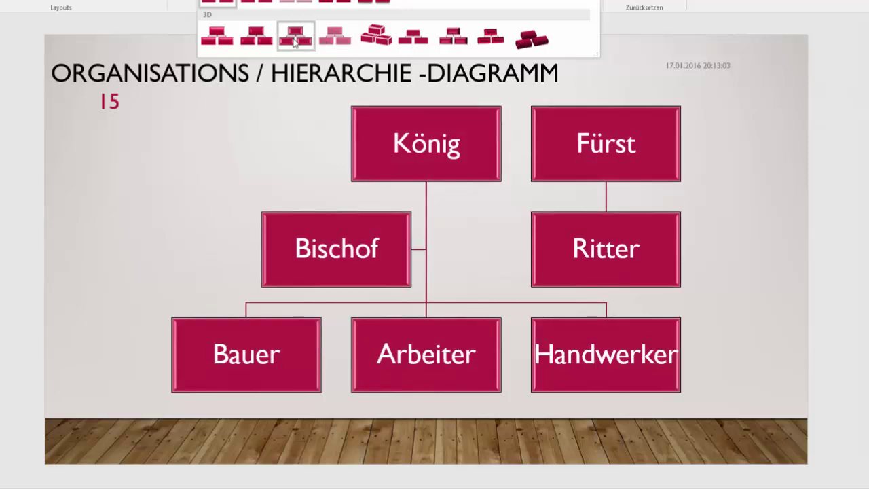
click(538, 41)
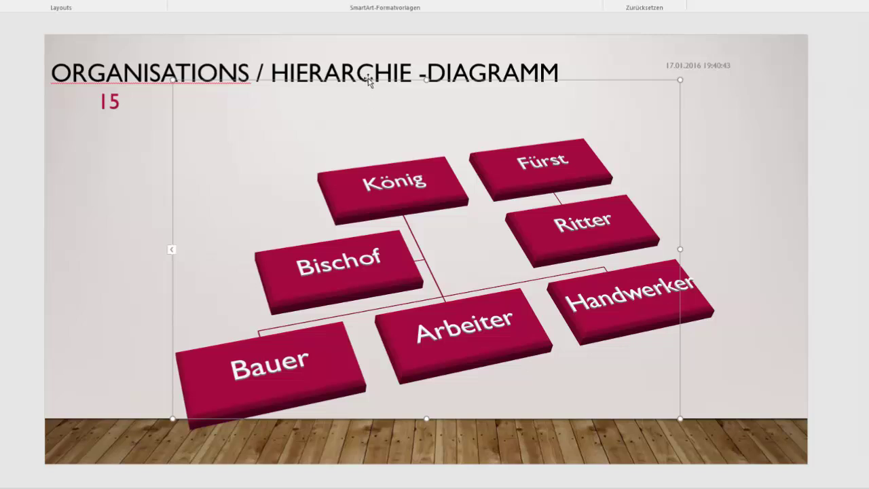
drag(365, 79, 341, 41)
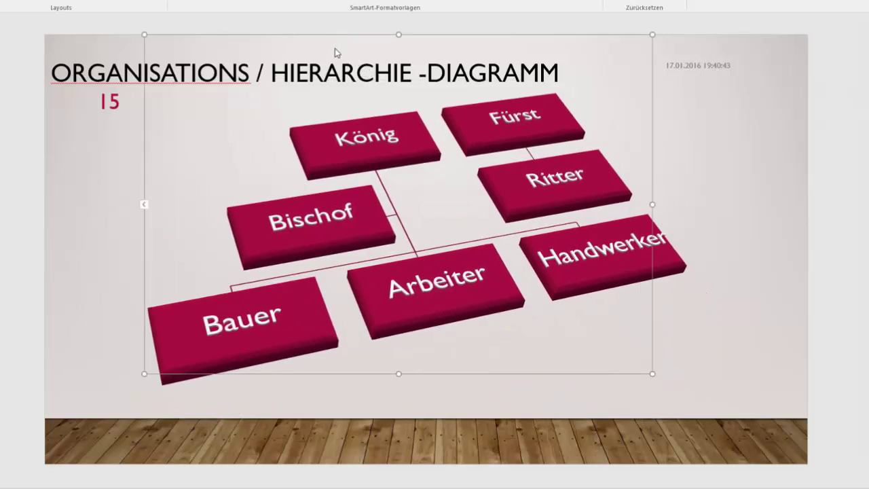
click(103, 138)
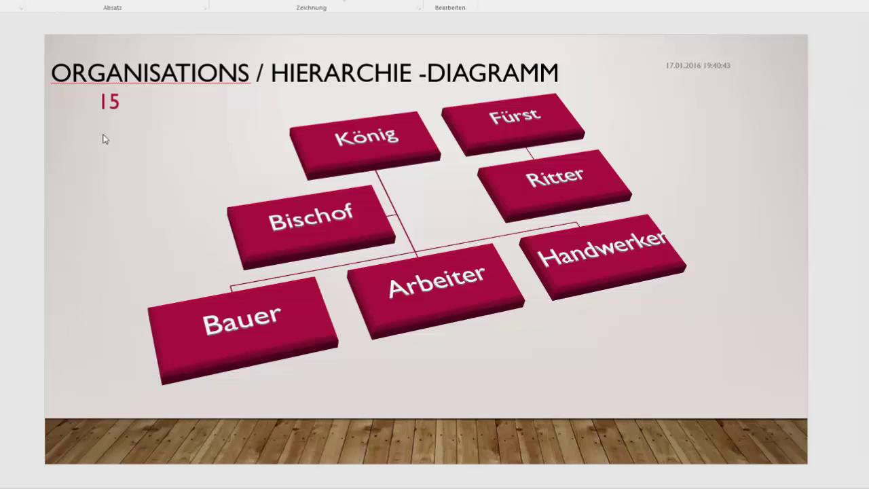